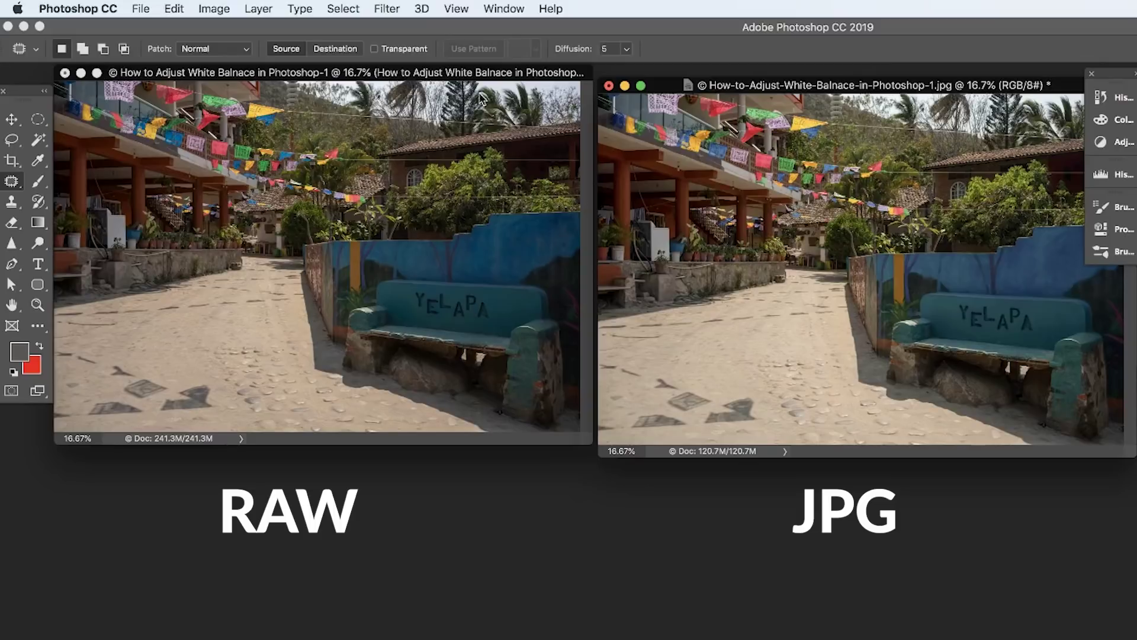
pyautogui.moveTo(491, 74); pyautogui.dragTo(460, 79)
pyautogui.moveTo(800, 92); pyautogui.dragTo(767, 93)
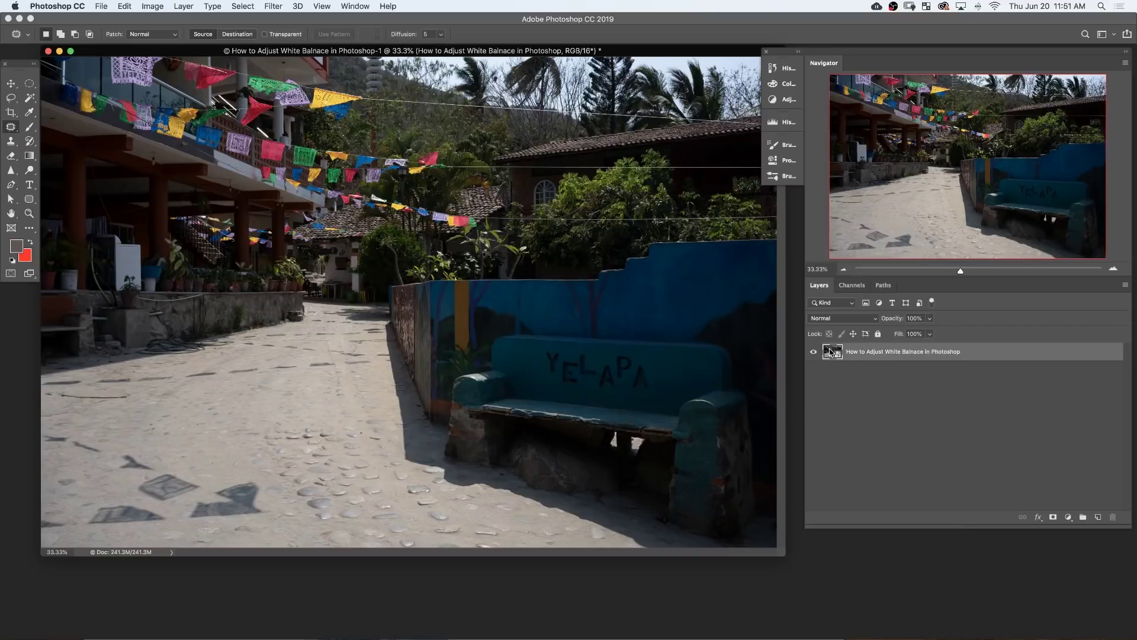
# Step: Open the street photo's smart object in Camera Raw, increase the exposure, reduce the highlights and warm the temperature
pyautogui.doubleClick(831, 351)
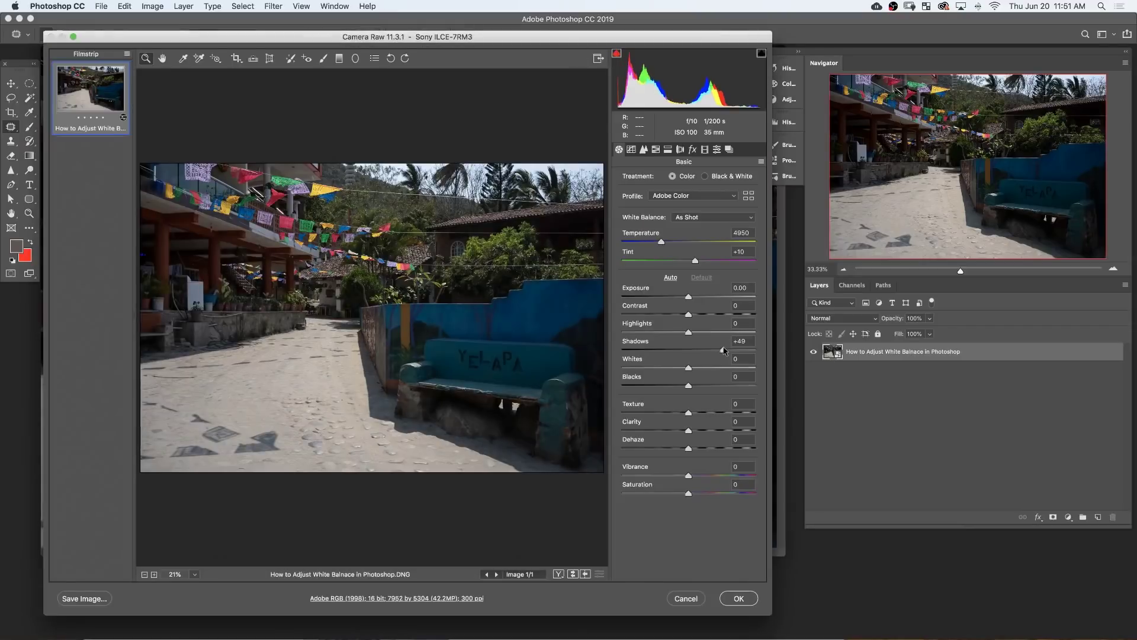
pyautogui.moveTo(689, 296); pyautogui.dragTo(695, 296)
pyautogui.moveTo(671, 332); pyautogui.dragTo(655, 333)
pyautogui.moveTo(661, 241); pyautogui.dragTo(668, 242)
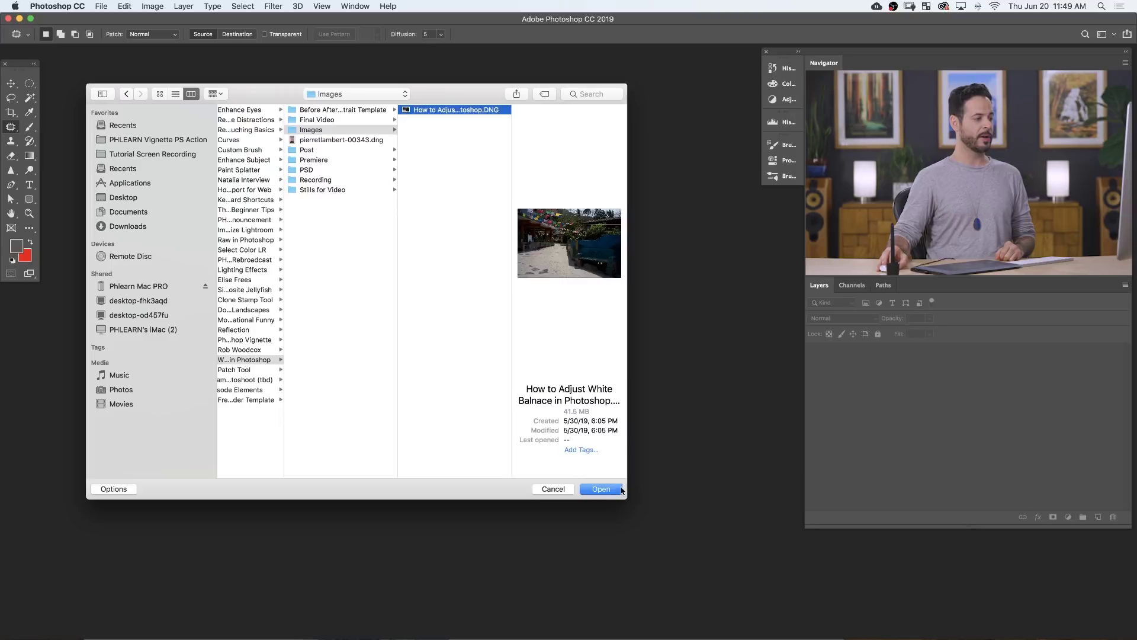
# Step: Open the street photo DNG through Camera Raw with Open in Photoshop as Smart Objects enabled in the workflow options
pyautogui.click(601, 490)
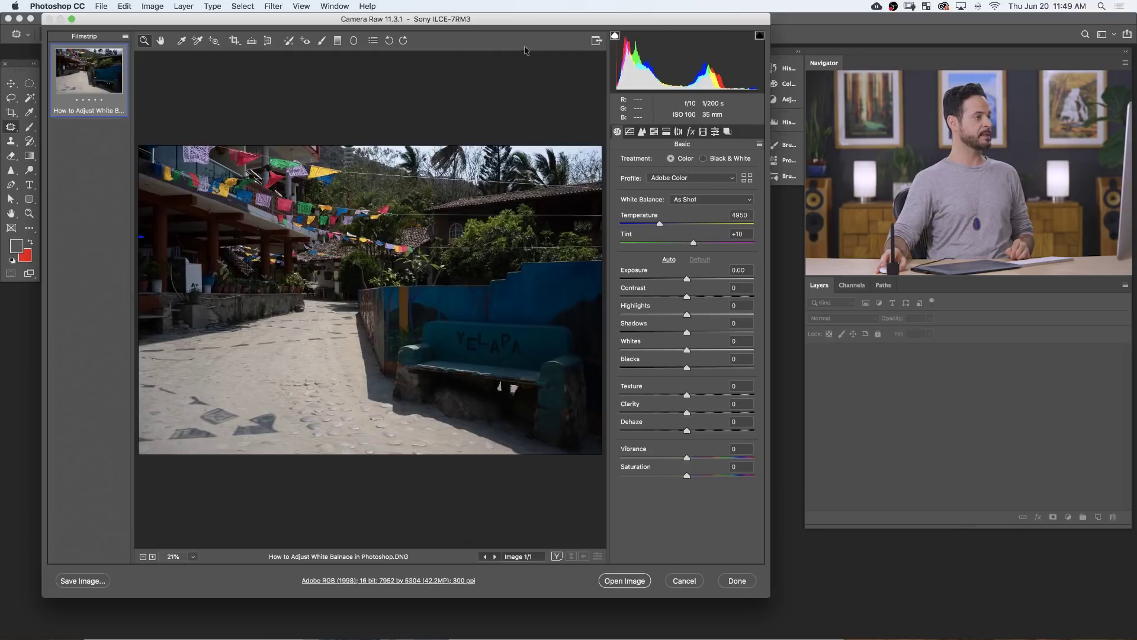
pyautogui.moveTo(530, 15); pyautogui.dragTo(500, 37)
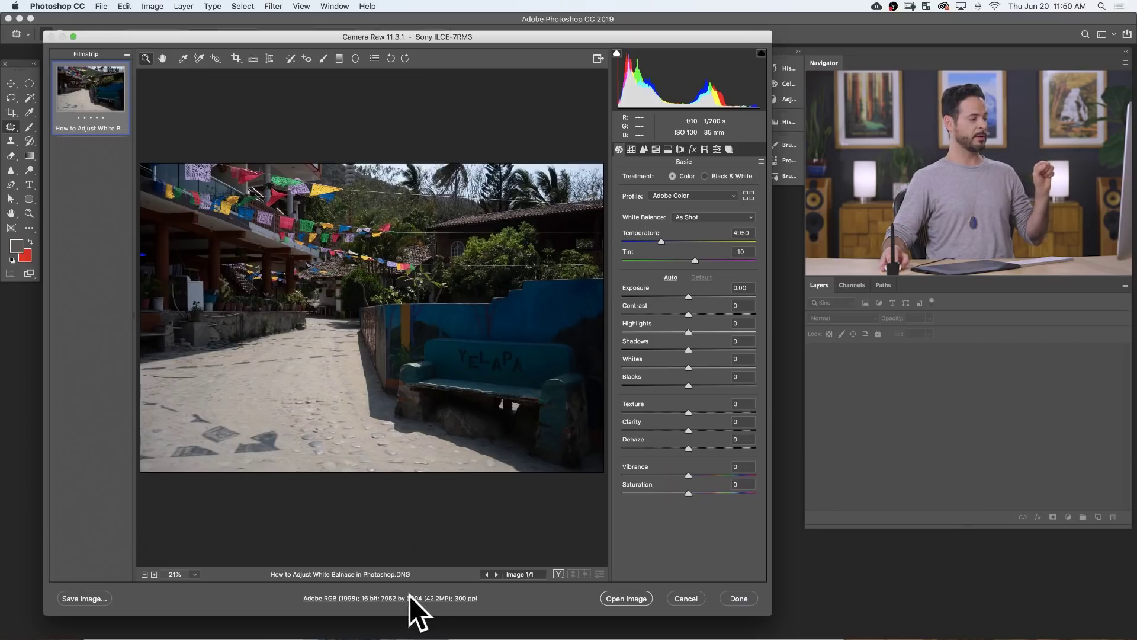
pyautogui.click(413, 599)
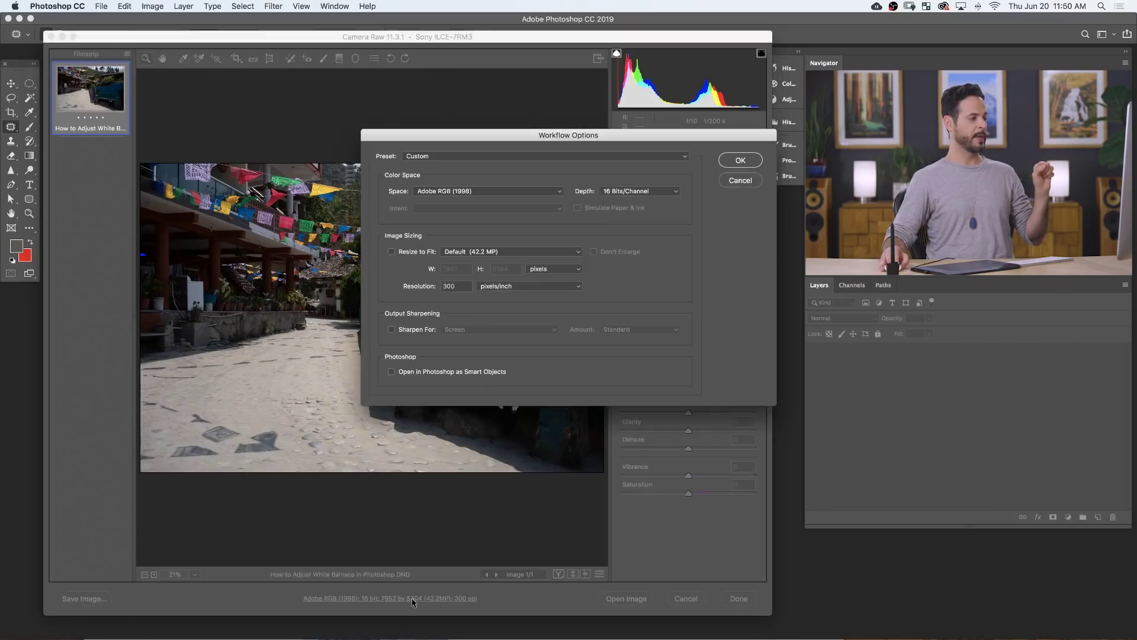
pyautogui.click(408, 374)
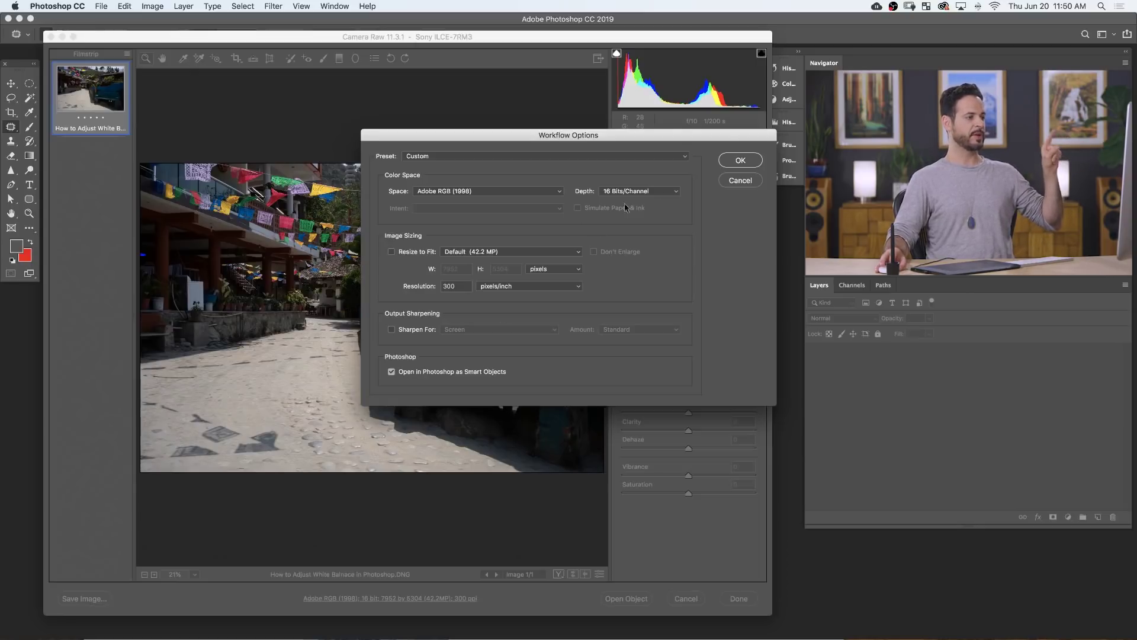
pyautogui.click(740, 161)
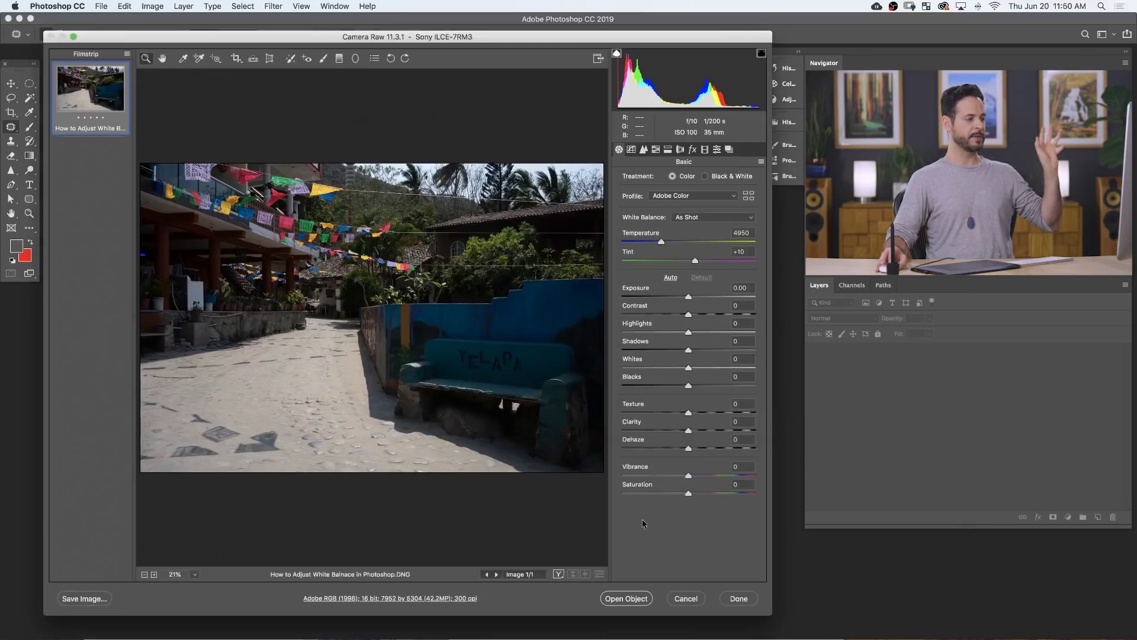
pyautogui.click(620, 600)
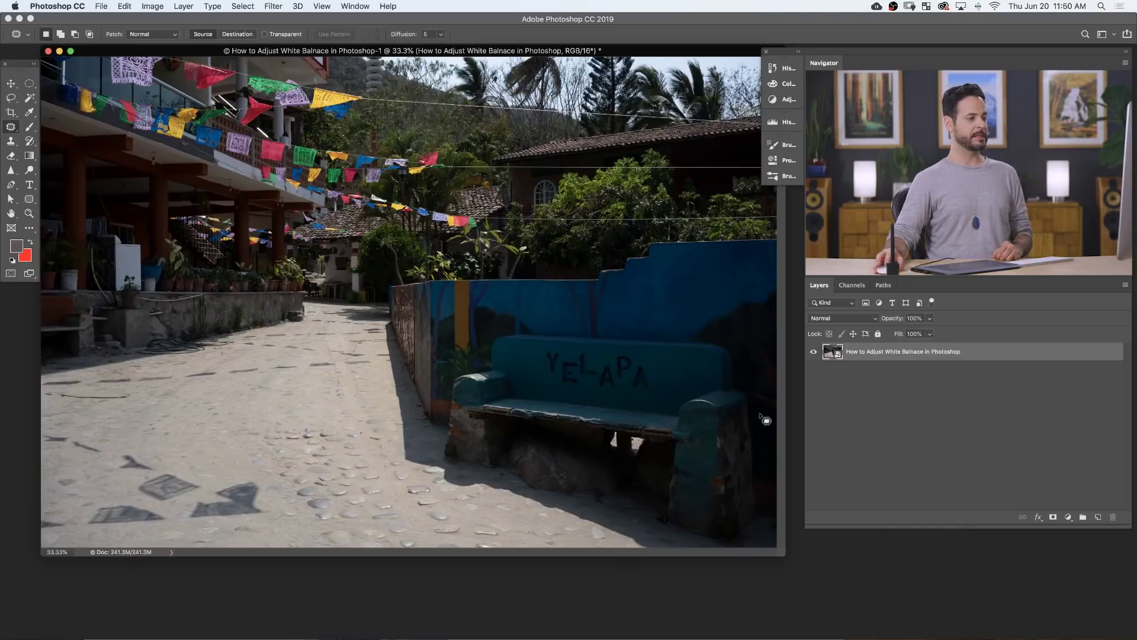
# Step: Reopen the street photo's smart object layer for editing in Camera Raw
pyautogui.doubleClick(831, 352)
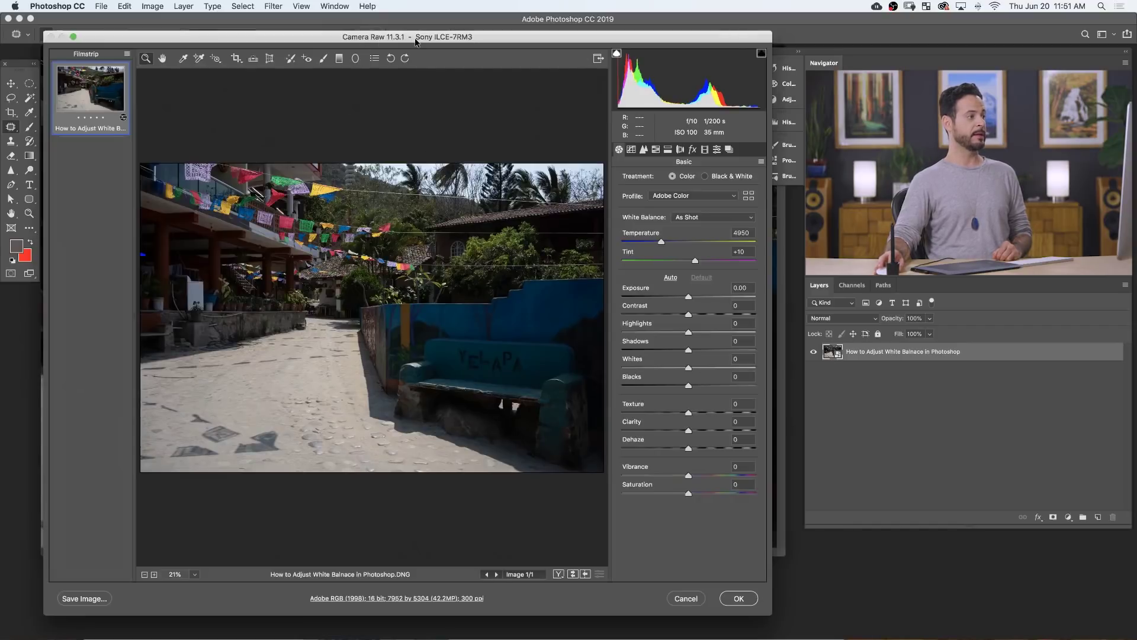
# Step: Try the Auto, Daylight, Tungsten, Fluorescent and Flash white balance presets and return to As Shot
pyautogui.click(699, 217)
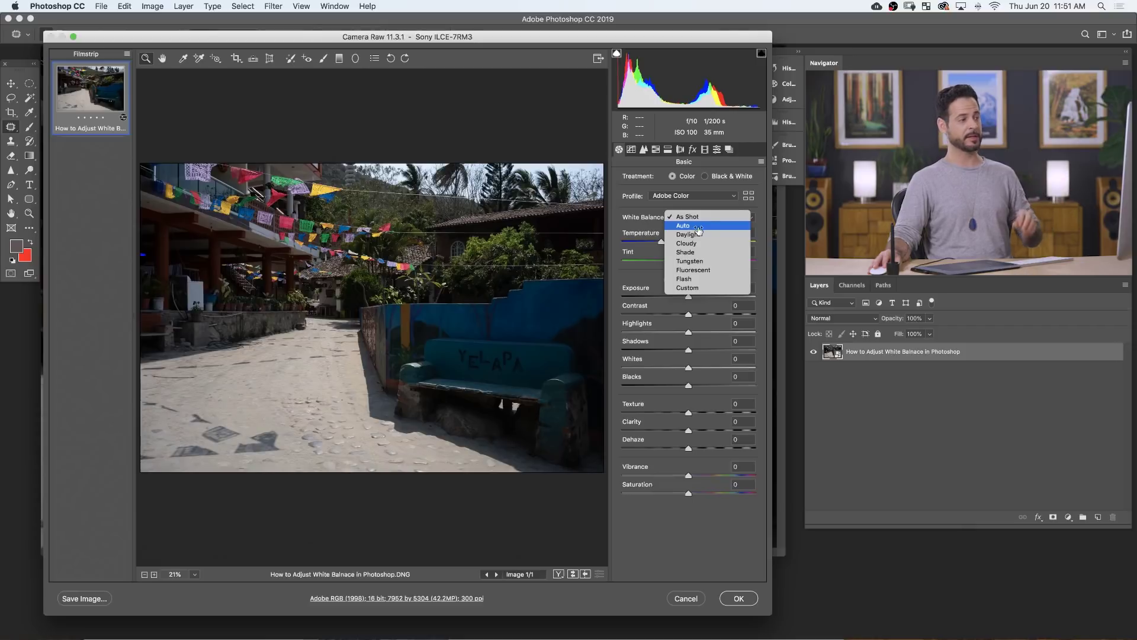
pyautogui.click(698, 228)
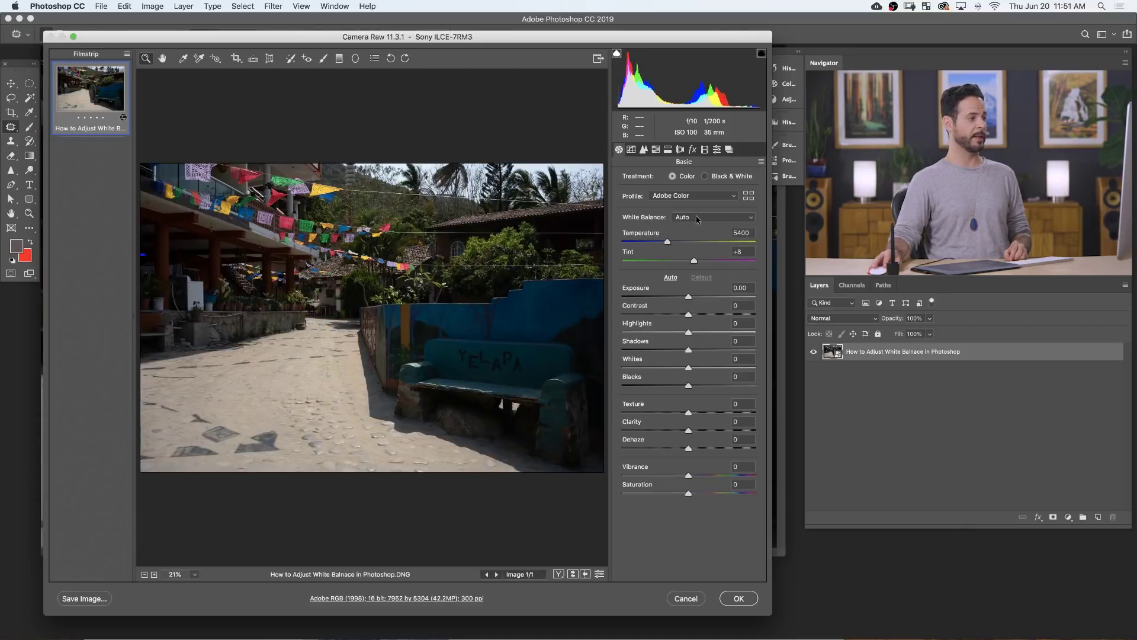
pyautogui.click(698, 219)
pyautogui.click(698, 227)
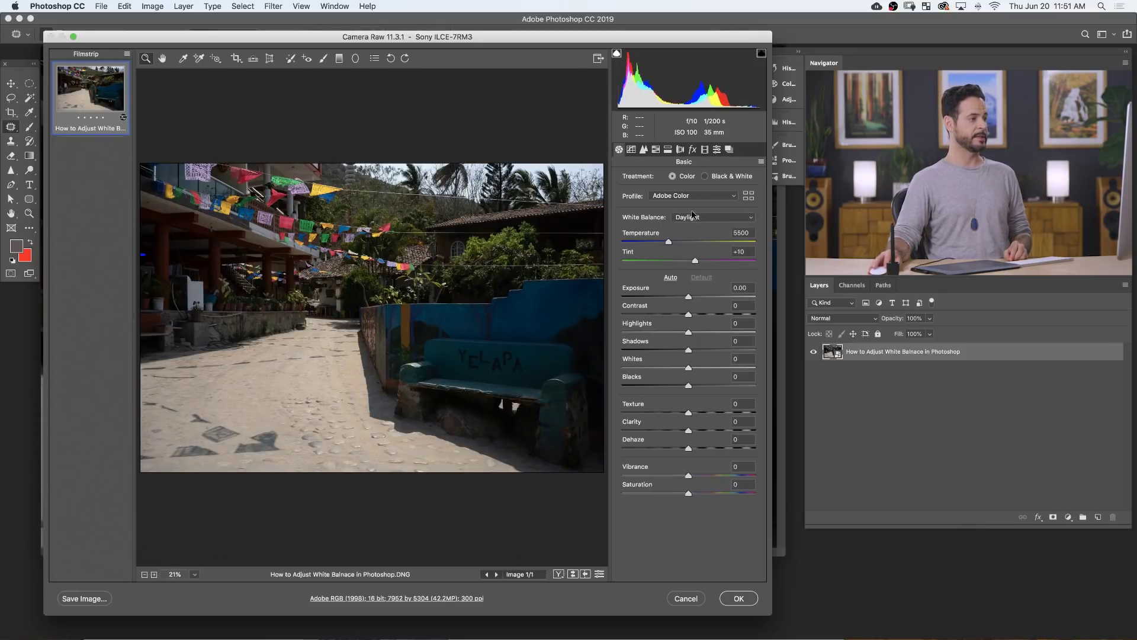
pyautogui.click(693, 216)
pyautogui.click(695, 244)
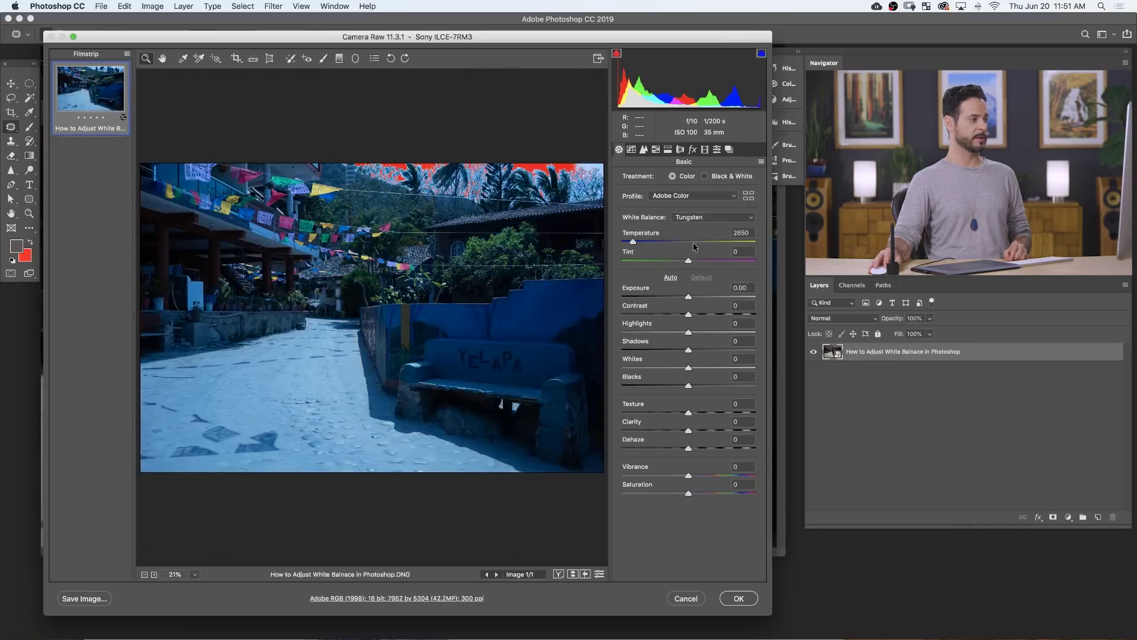
pyautogui.click(695, 221)
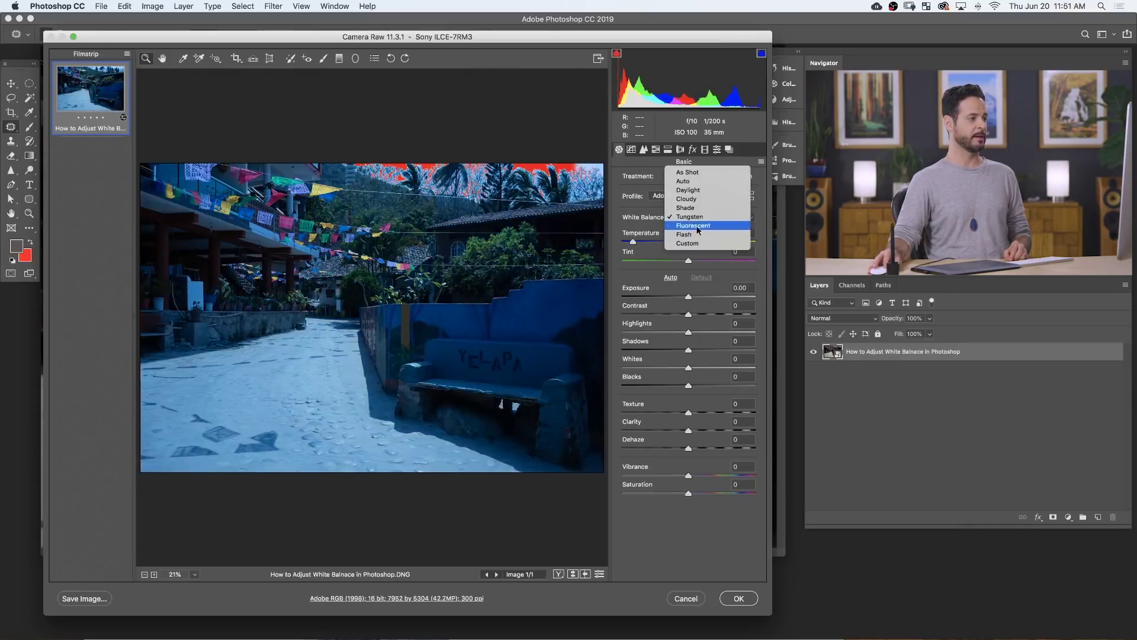
pyautogui.click(698, 227)
pyautogui.click(696, 217)
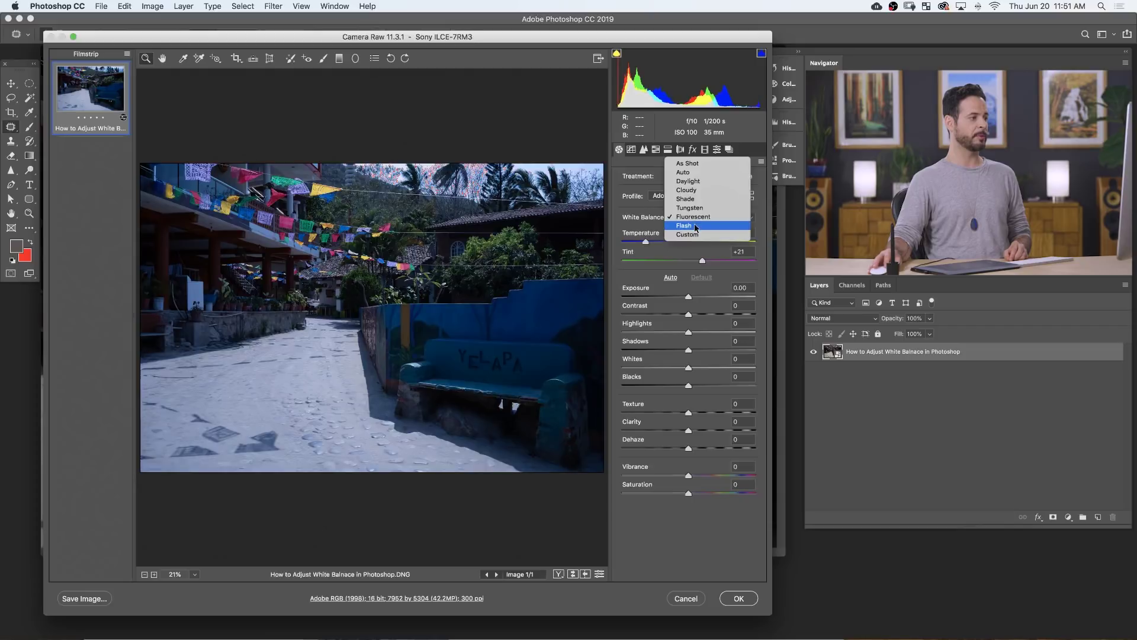
pyautogui.click(695, 228)
pyautogui.click(694, 218)
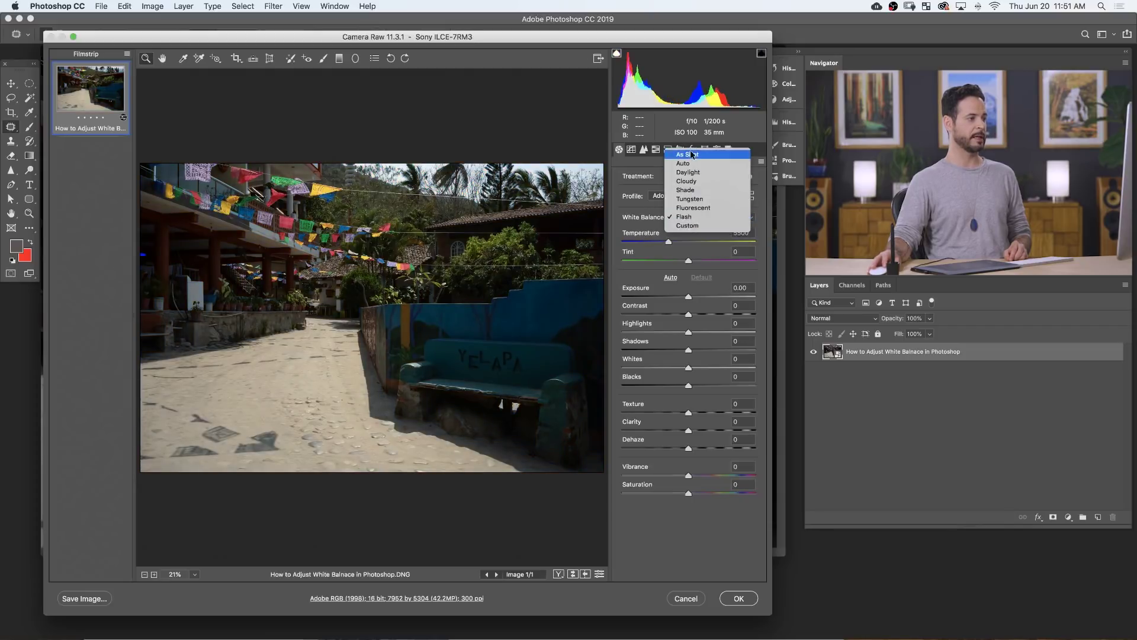
pyautogui.click(678, 173)
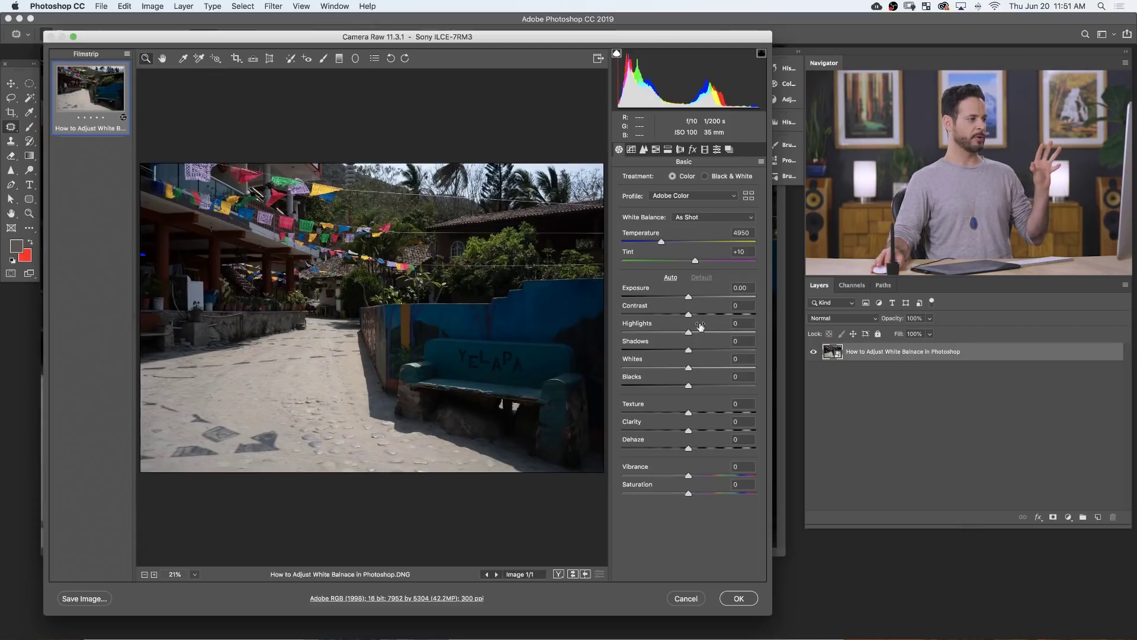
# Step: Brighten the raw photo with shadows +54, highlights -49 and exposure +0.40
pyautogui.click(708, 351)
pyautogui.moveTo(715, 351); pyautogui.dragTo(670, 332)
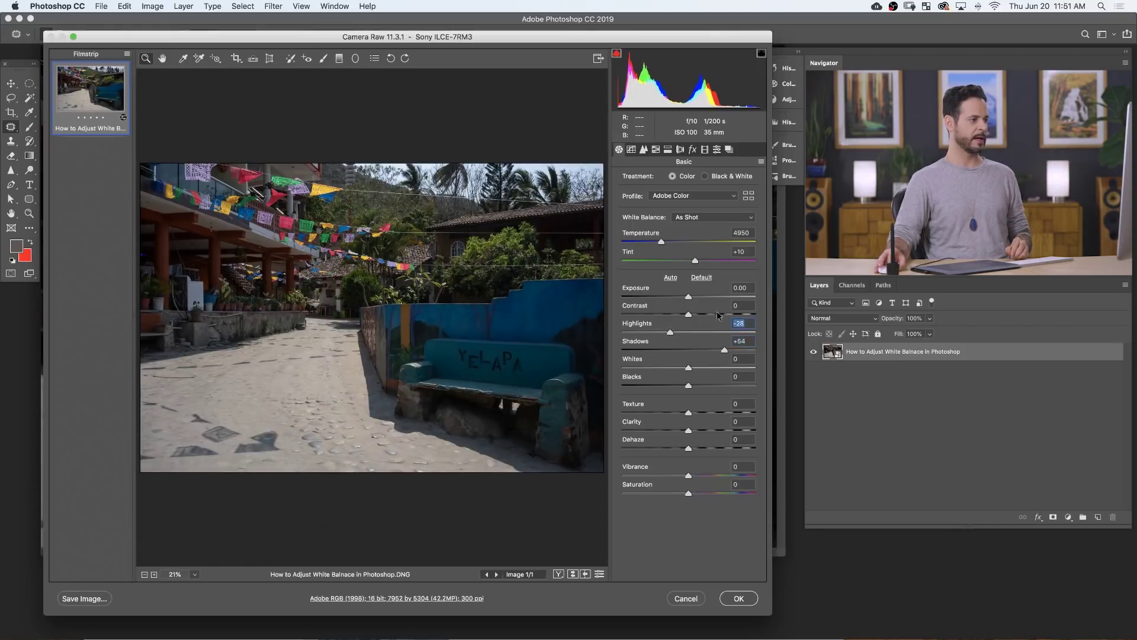
pyautogui.moveTo(690, 297); pyautogui.dragTo(696, 298)
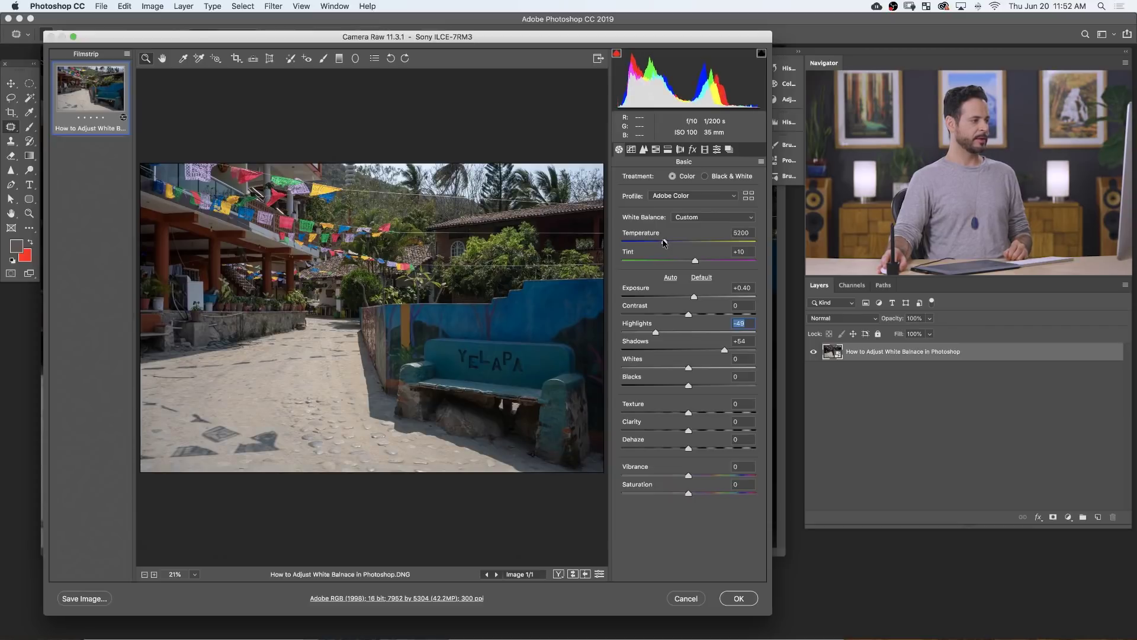
# Step: Compare cooler and warmer temperatures on the raw photo, settle on 5450 and apply the Camera Raw edits
pyautogui.moveTo(665, 239)
pyautogui.mouseDown()
pyautogui.moveTo(705, 242)
pyautogui.moveTo(652, 244)
pyautogui.moveTo(662, 243)
pyautogui.mouseUp()
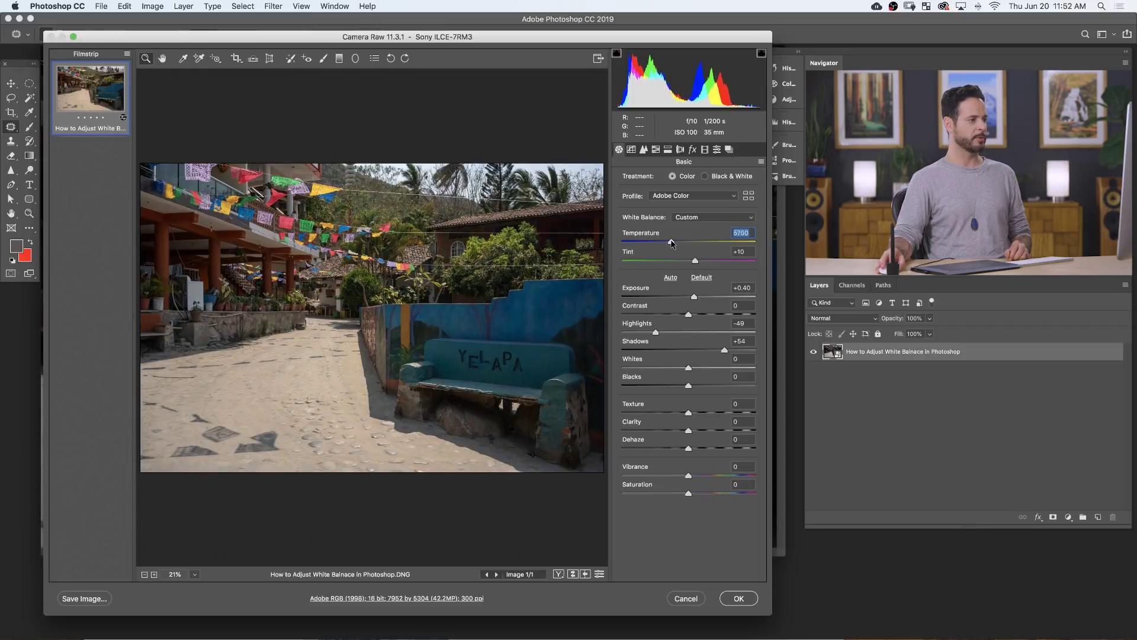
pyautogui.moveTo(667, 243); pyautogui.dragTo(644, 243)
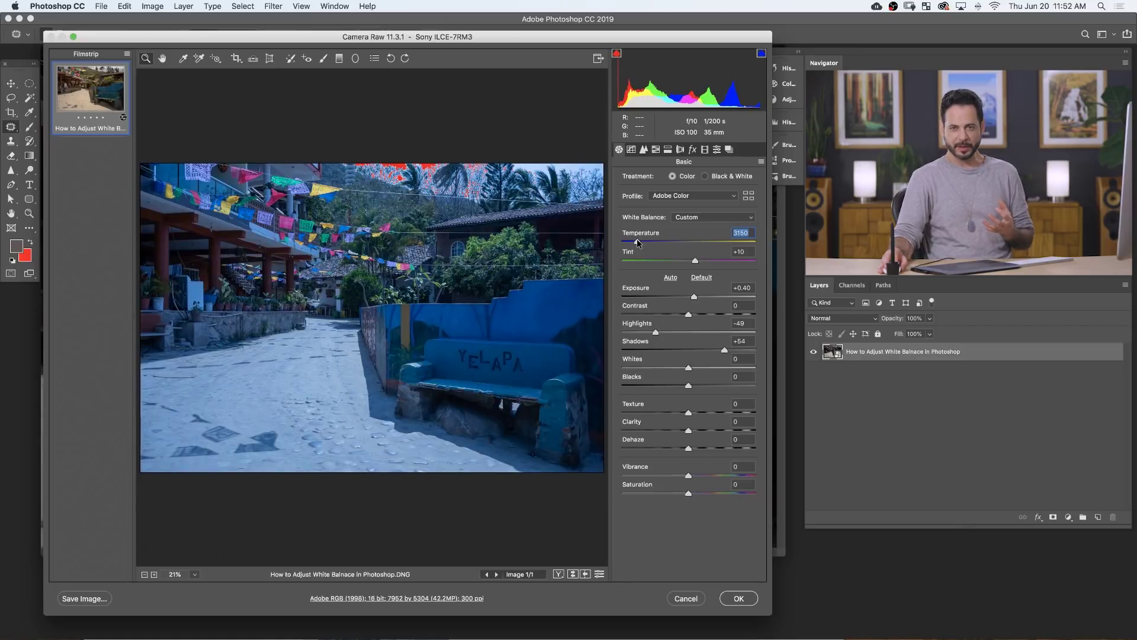
pyautogui.moveTo(638, 243); pyautogui.dragTo(668, 242)
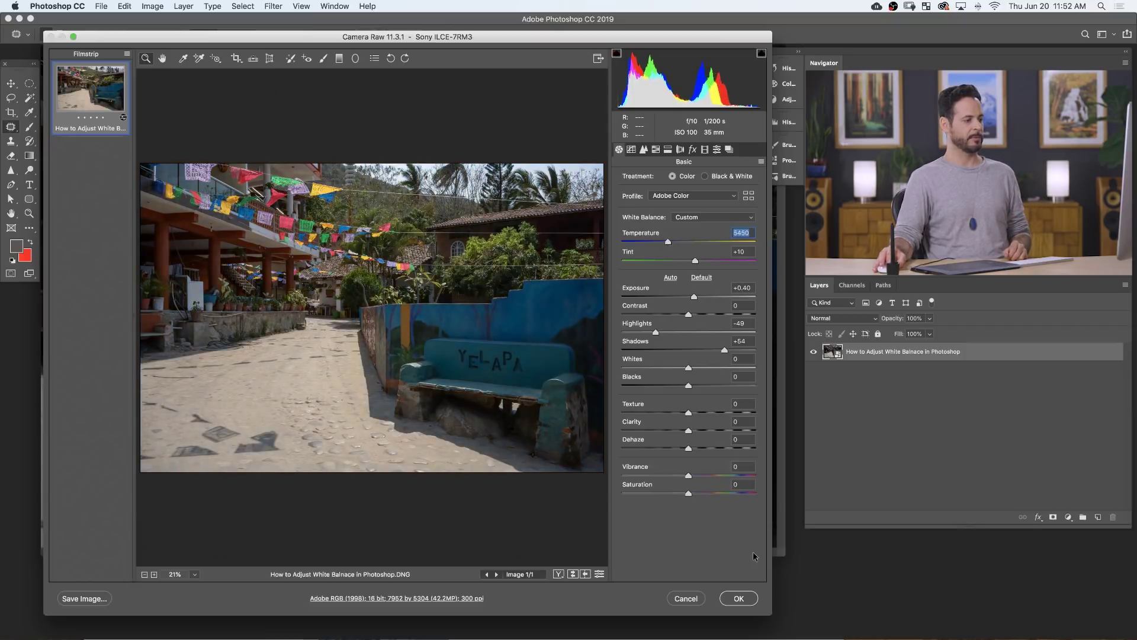
pyautogui.click(739, 598)
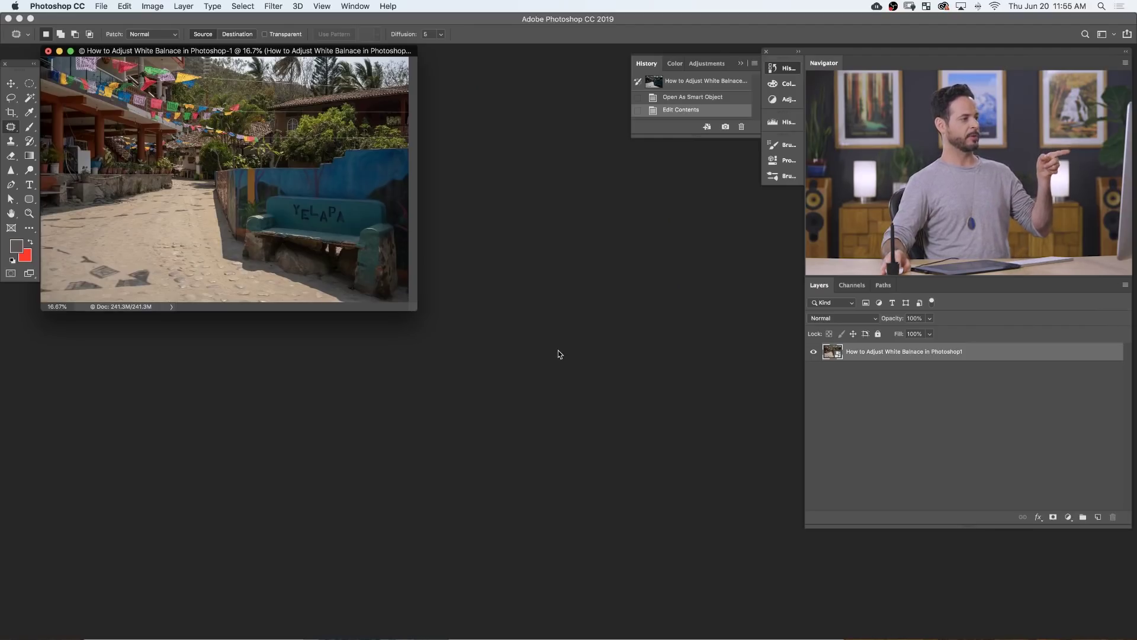
# Step: Open How-to-Adjust-White-Balnace-in-Photoshop-1.jpg and display it in full screen mode with the menu bar
pyautogui.press('super+o')
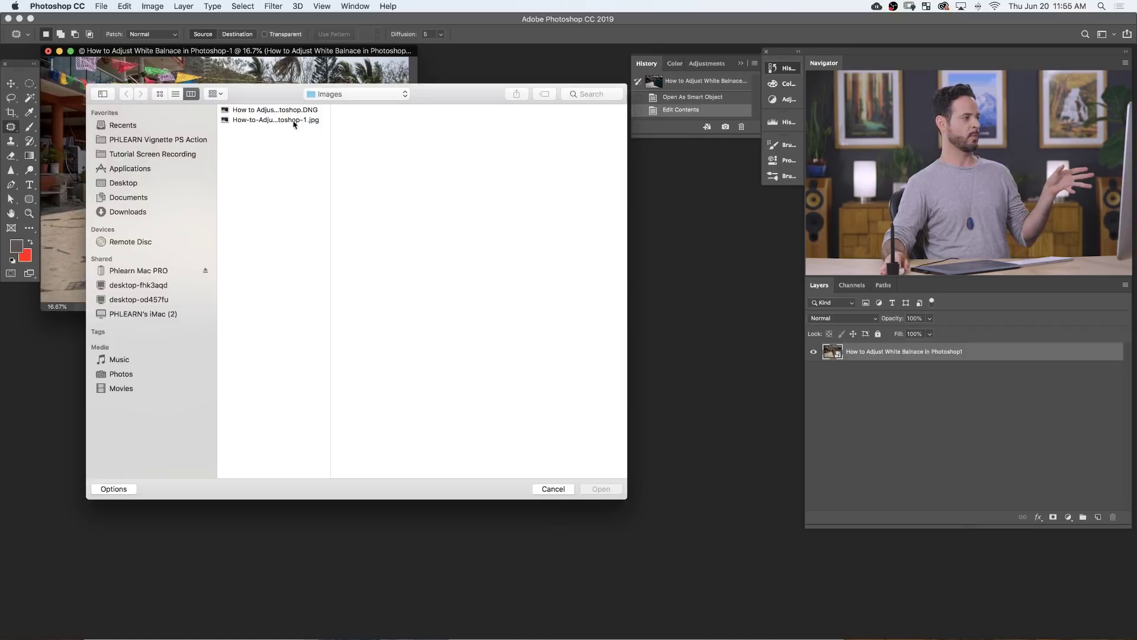
pyautogui.click(294, 121)
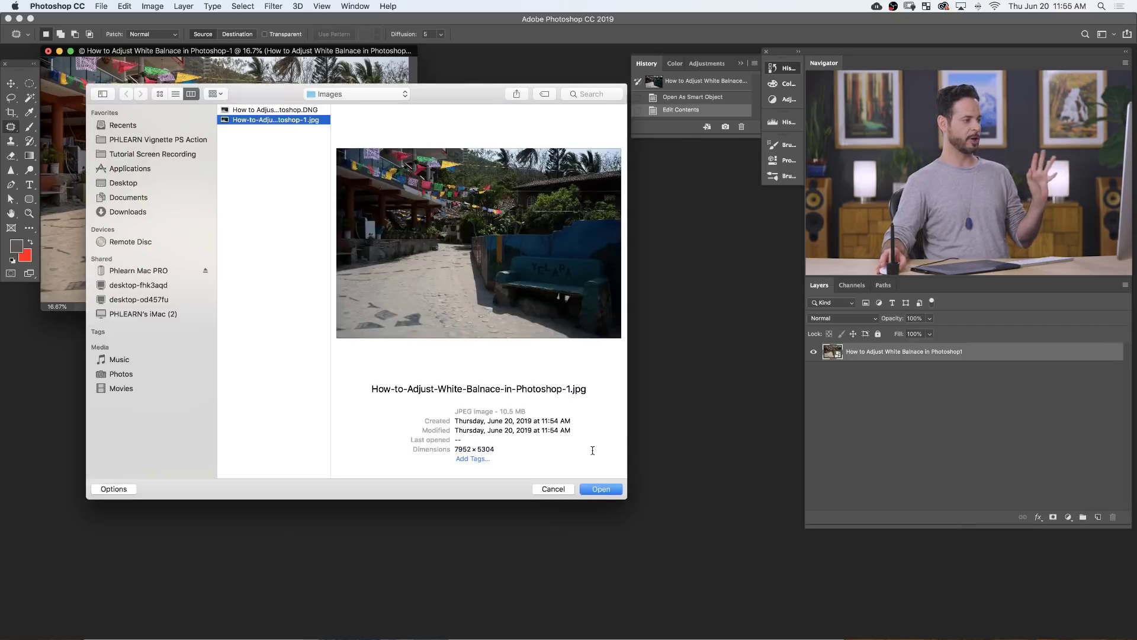
pyautogui.click(601, 489)
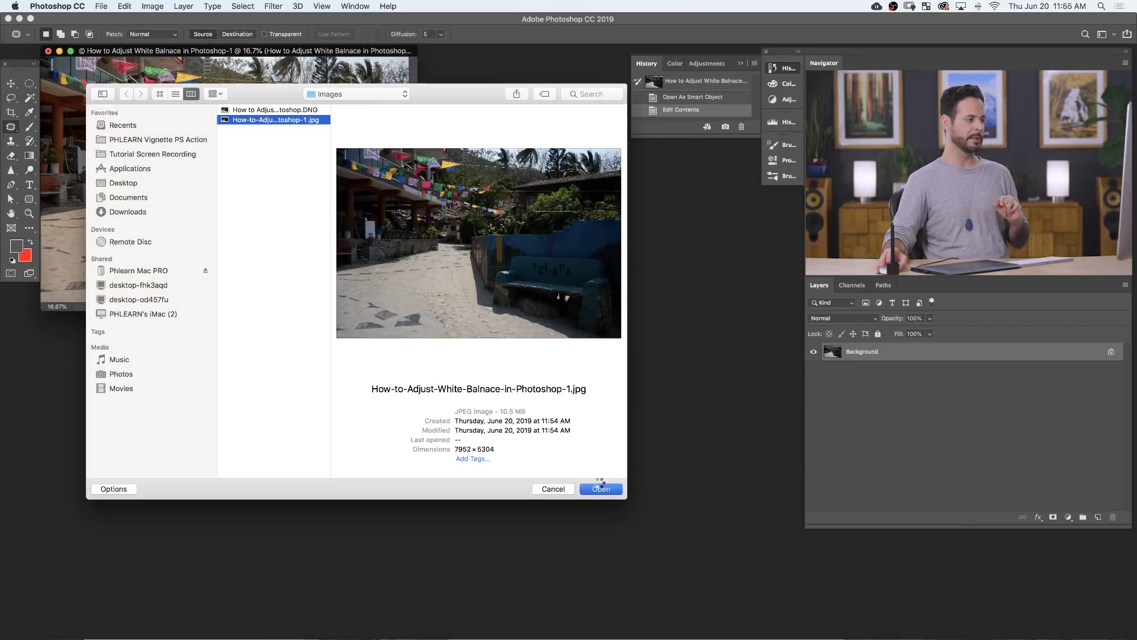
pyautogui.press('f')
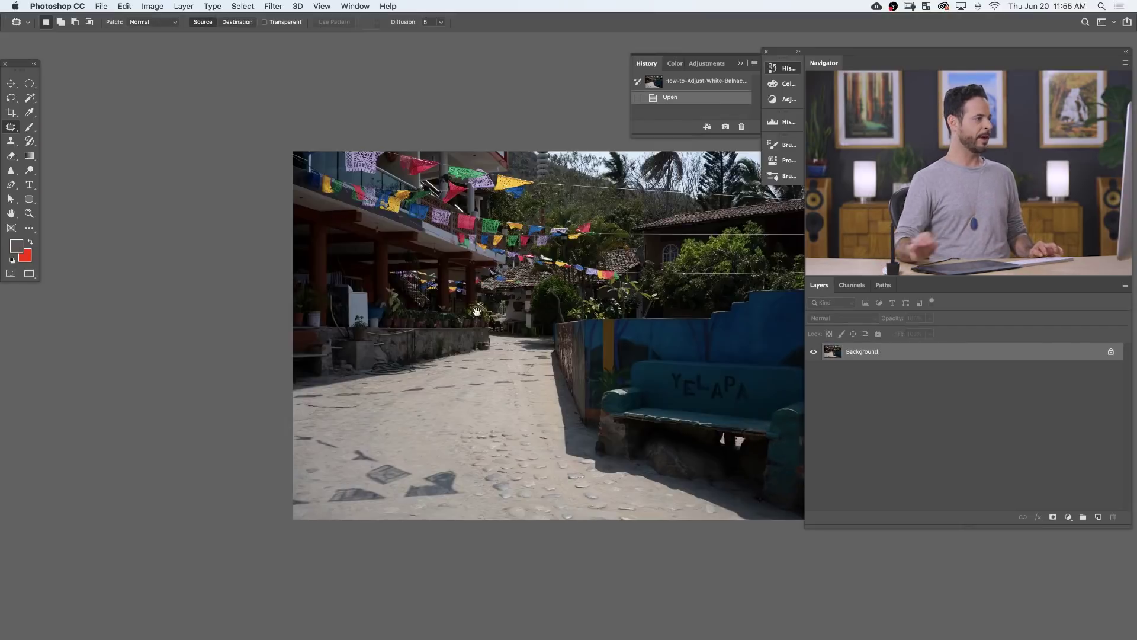
pyautogui.moveTo(563, 276); pyautogui.dragTo(486, 277)
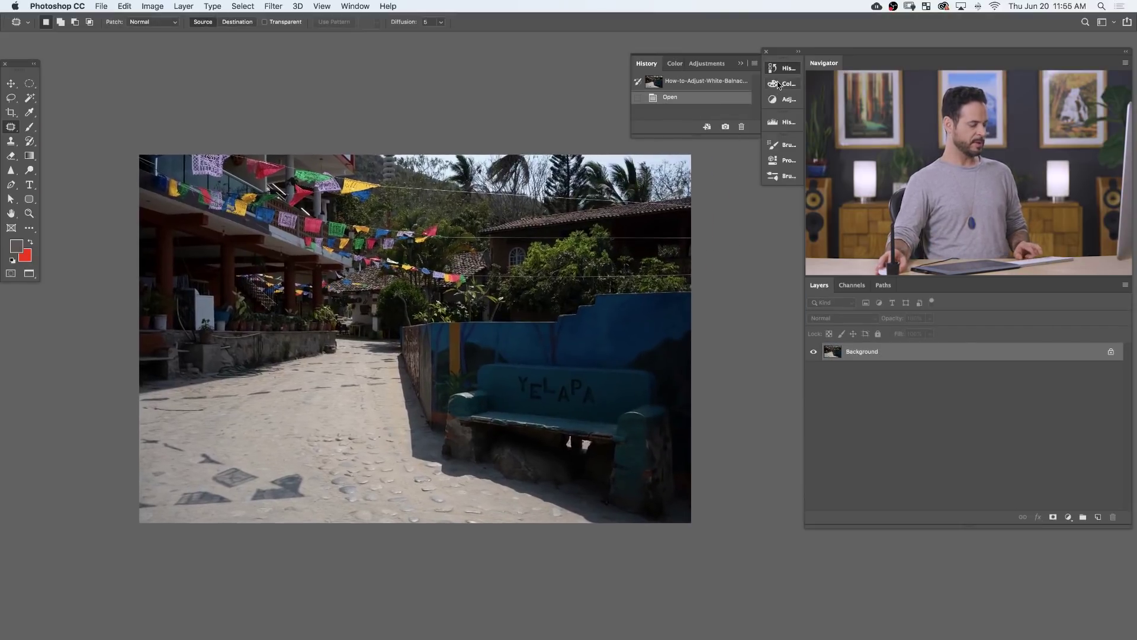
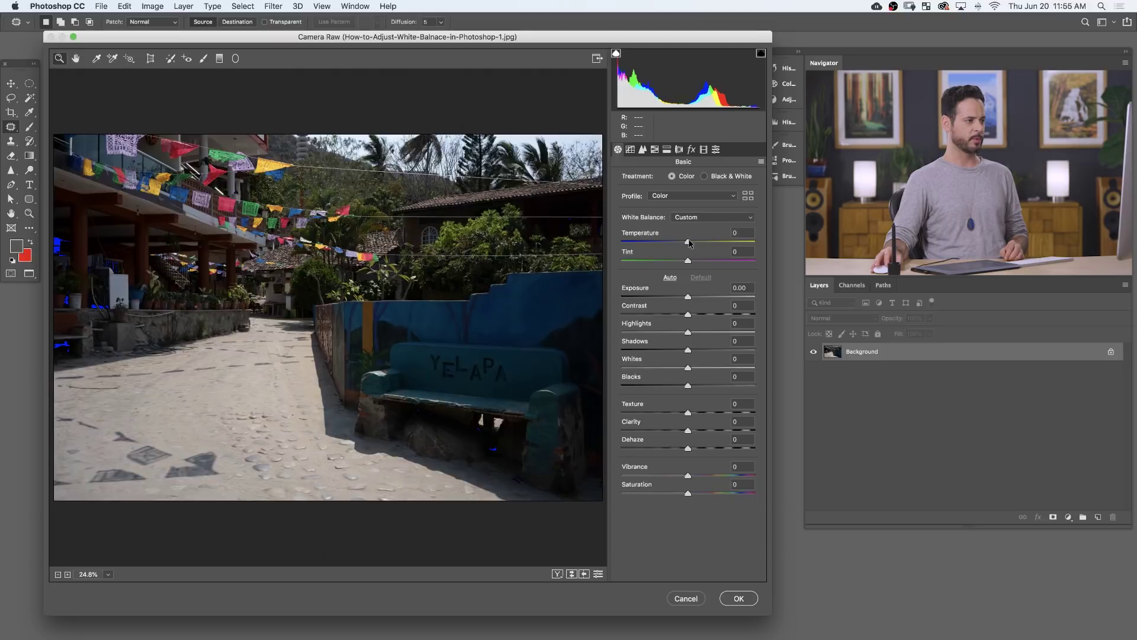
# Step: In the Camera Raw filter for the JPG, choose As Shot white balance and set shadows +58, highlights -44 and exposure +0.40
pyautogui.click(691, 220)
pyautogui.click(691, 204)
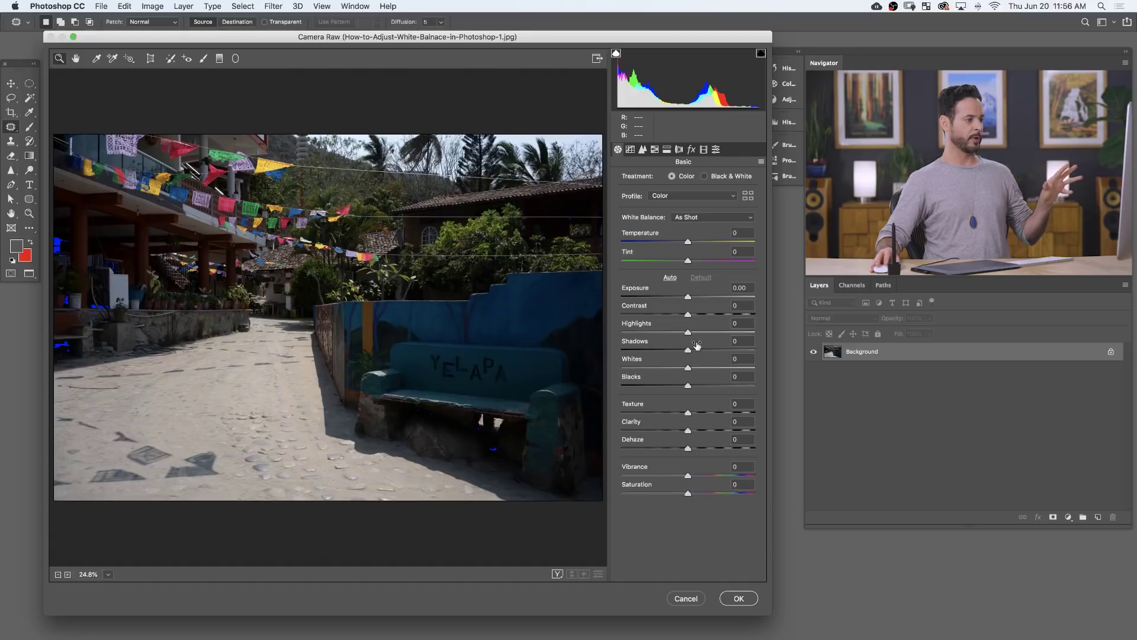
pyautogui.moveTo(726, 352); pyautogui.dragTo(693, 300)
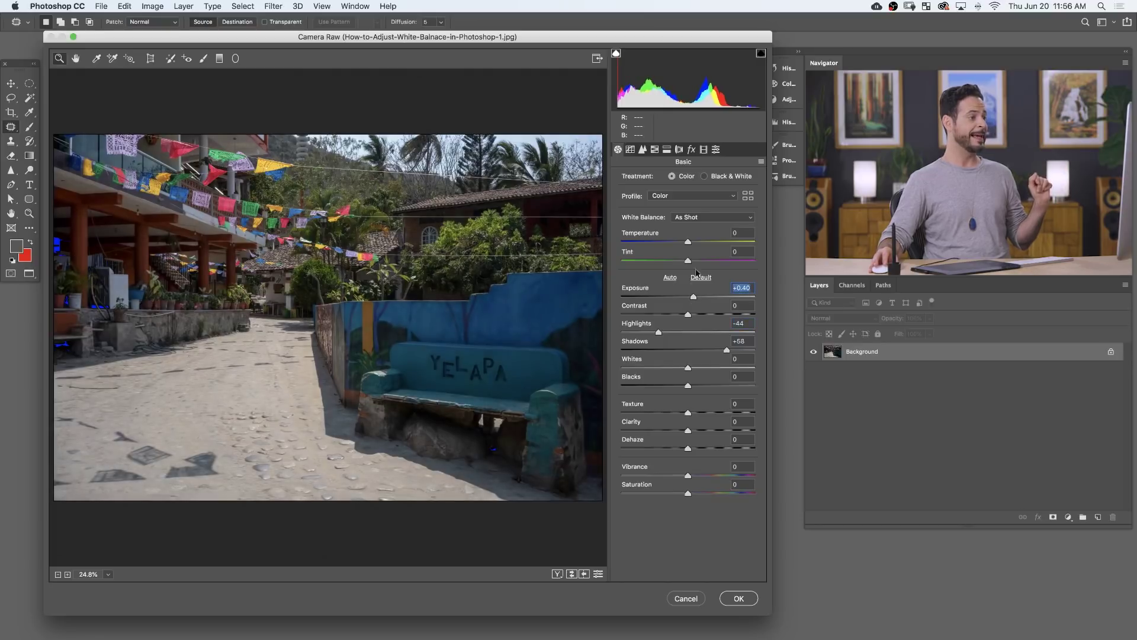
# Step: Check the JPG's available white balance presets and warm its temperature to +14
pyautogui.click(691, 220)
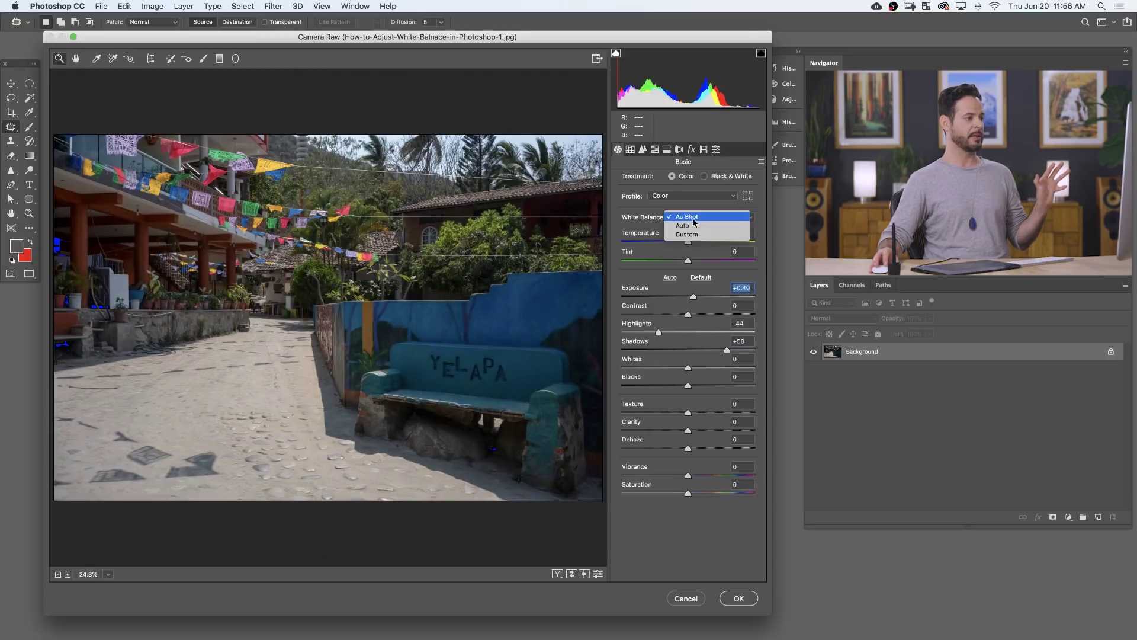
pyautogui.click(643, 224)
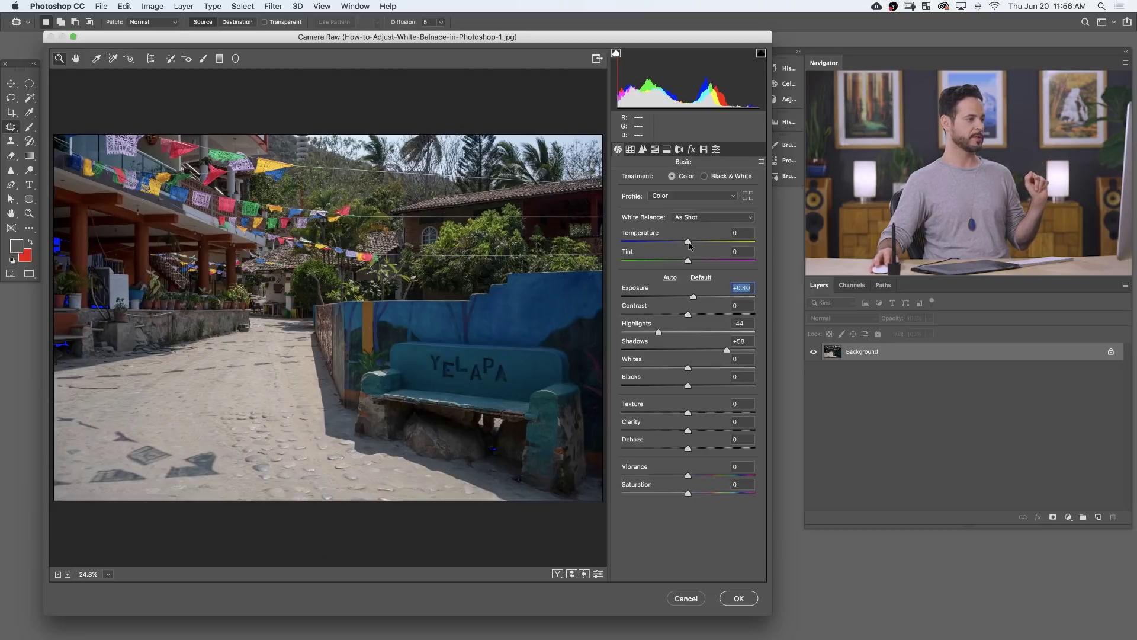
pyautogui.moveTo(690, 243); pyautogui.dragTo(696, 243)
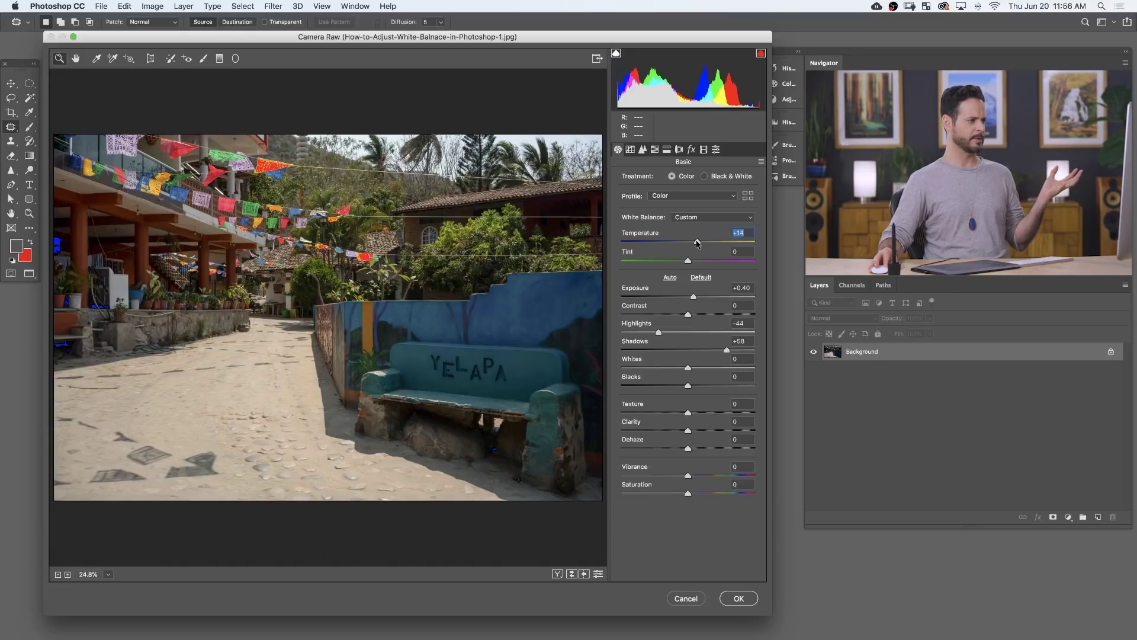
# Step: Compare cooler and warmer temperatures on the JPG, settle on +17 and apply the Camera Raw filter
pyautogui.moveTo(697, 244); pyautogui.dragTo(690, 243)
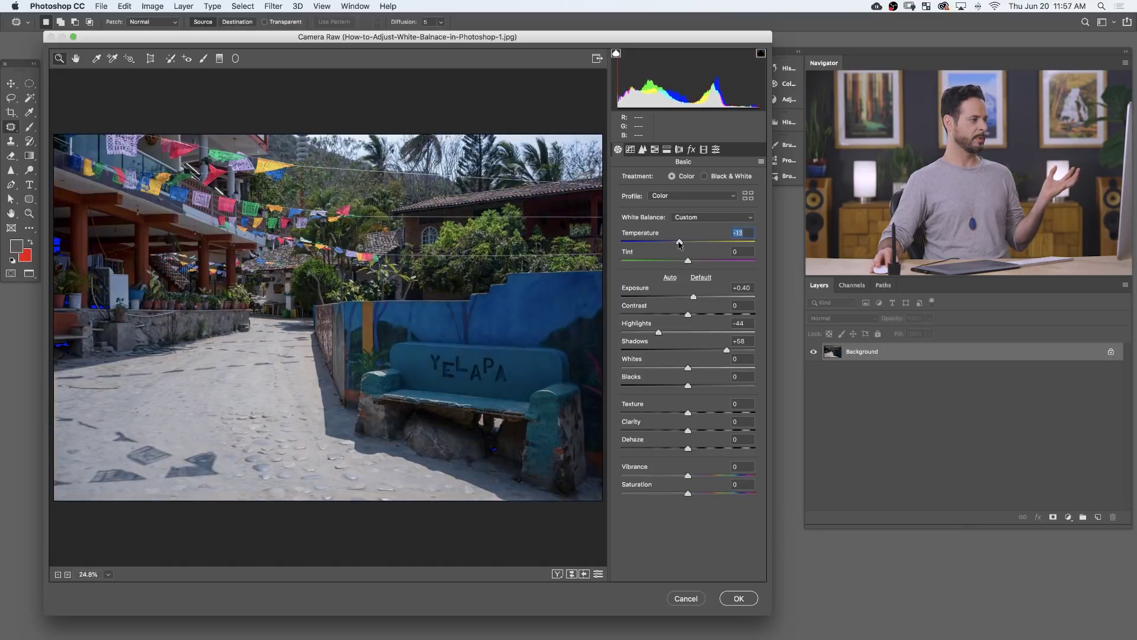
pyautogui.moveTo(691, 243); pyautogui.dragTo(715, 243)
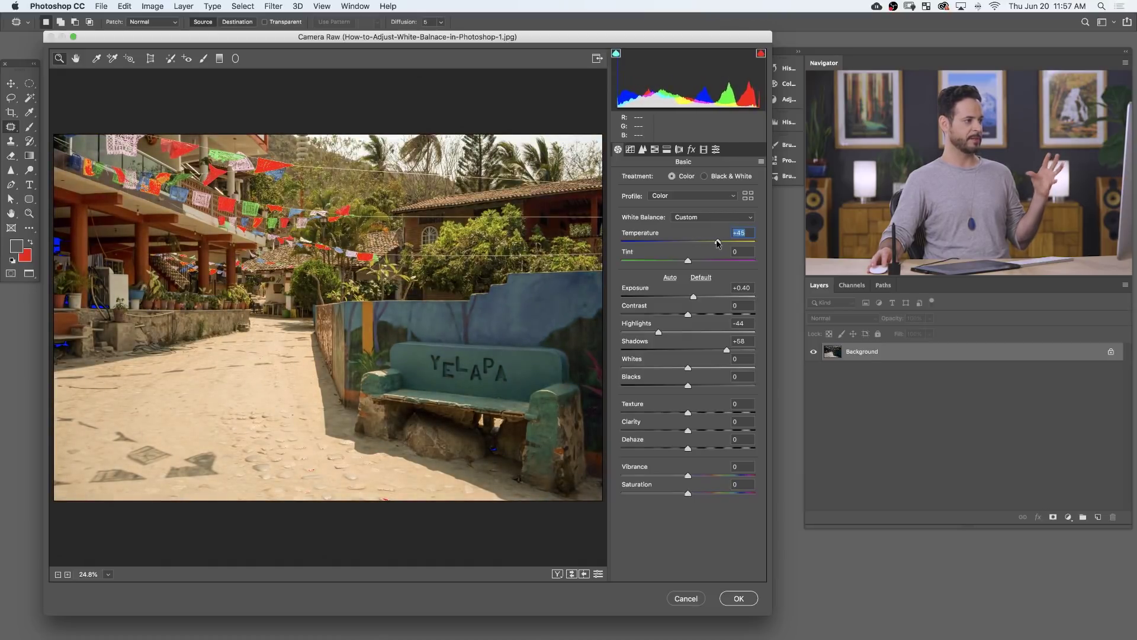
pyautogui.moveTo(716, 243); pyautogui.dragTo(689, 243)
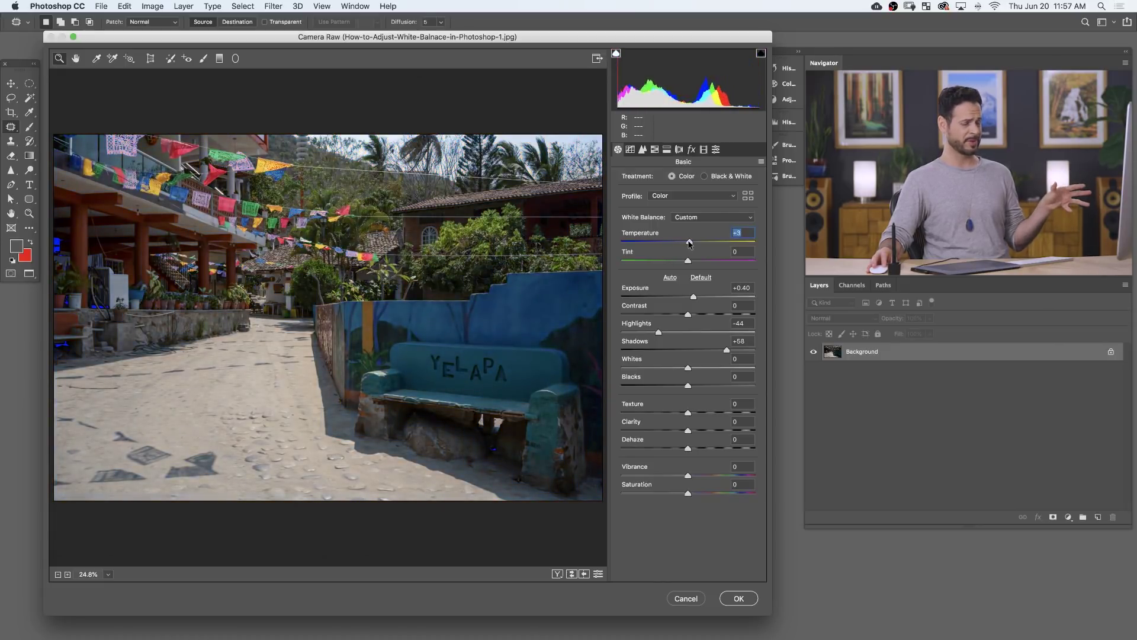
pyautogui.moveTo(691, 243); pyautogui.dragTo(695, 243)
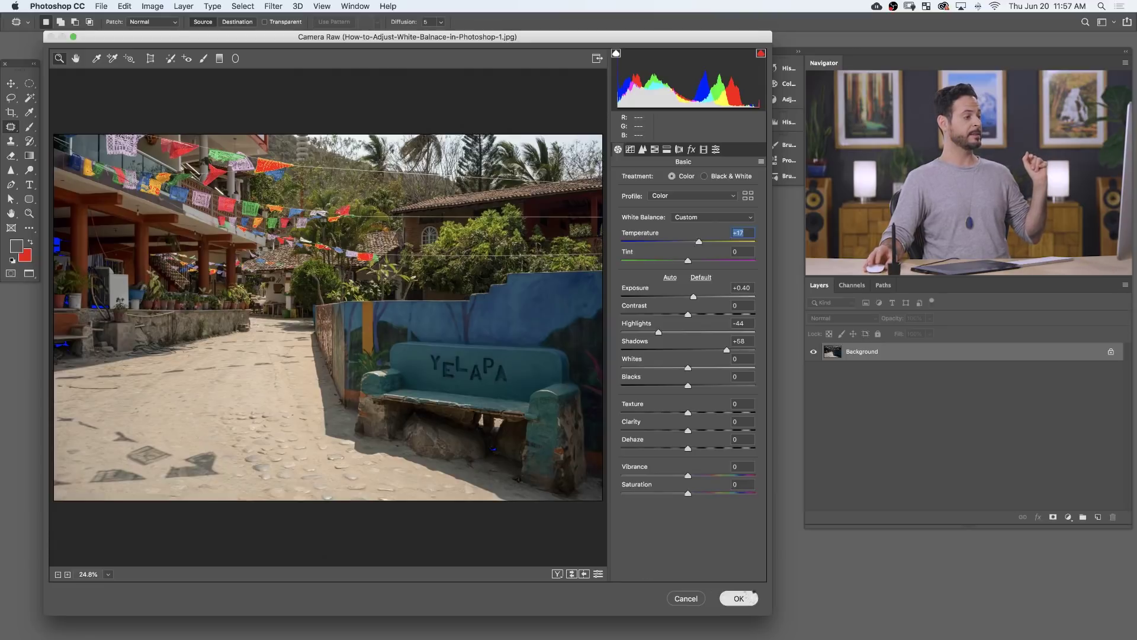
pyautogui.click(739, 598)
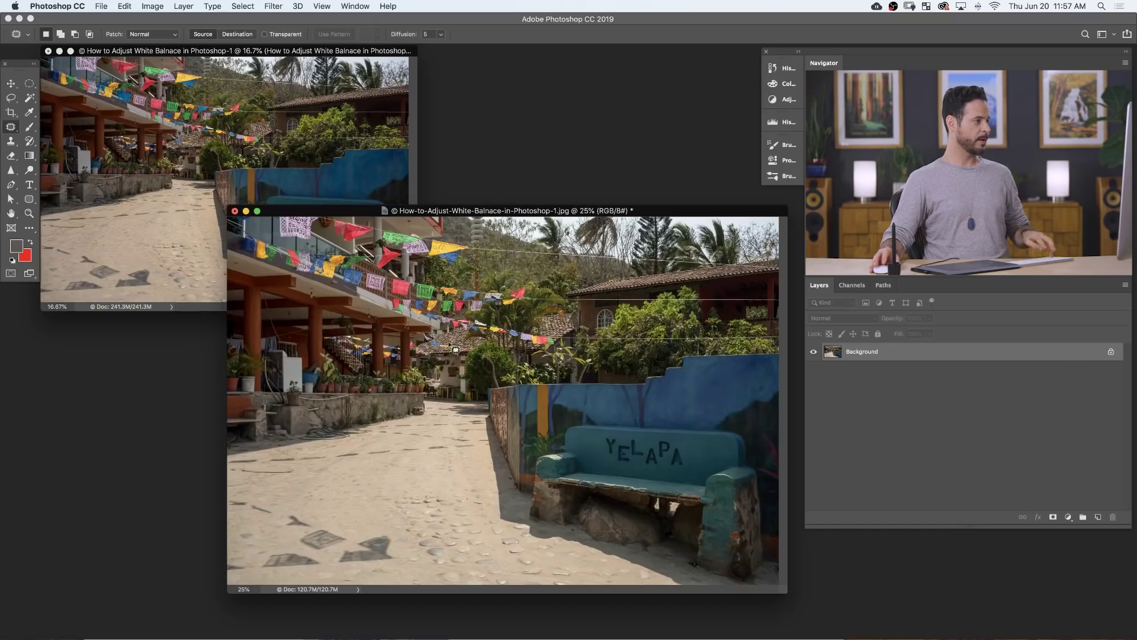
# Step: Zoom the JPG out to 16.7% and arrange its window side by side with the raw photo's window for comparison
pyautogui.press('super+minus')
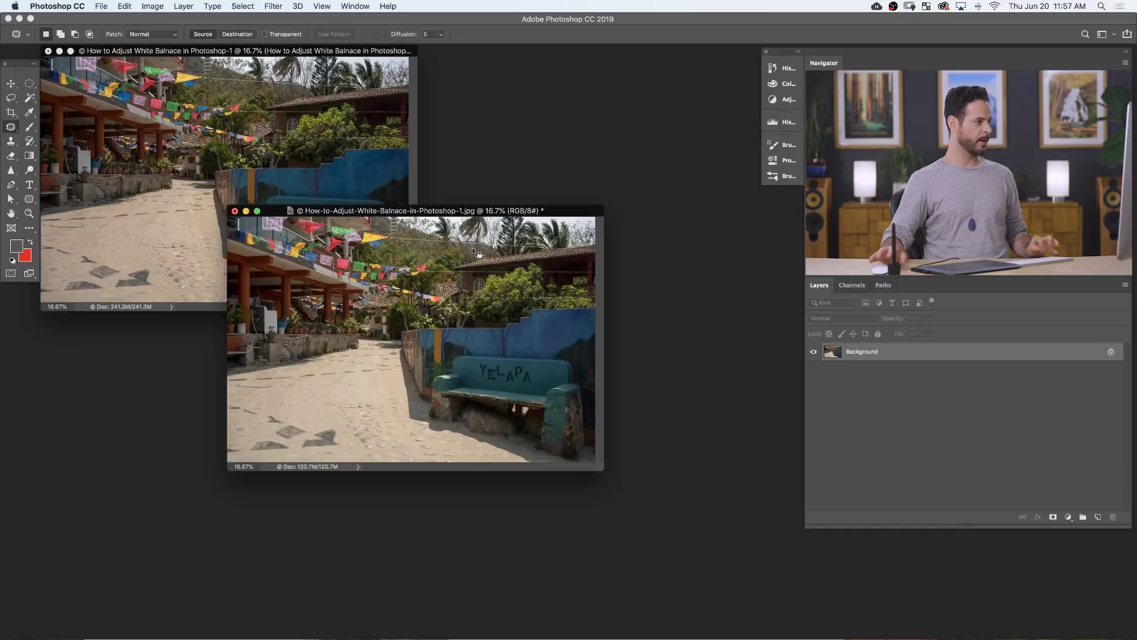
pyautogui.moveTo(457, 210); pyautogui.dragTo(655, 64)
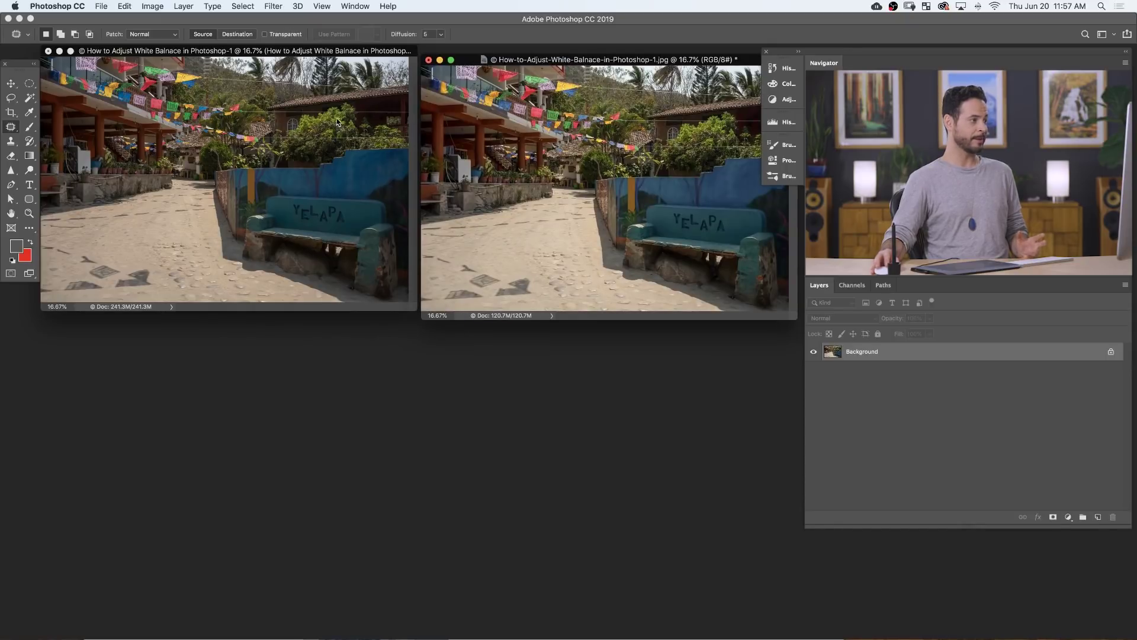
pyautogui.moveTo(345, 57); pyautogui.dragTo(324, 60)
pyautogui.moveTo(553, 63); pyautogui.dragTo(538, 64)
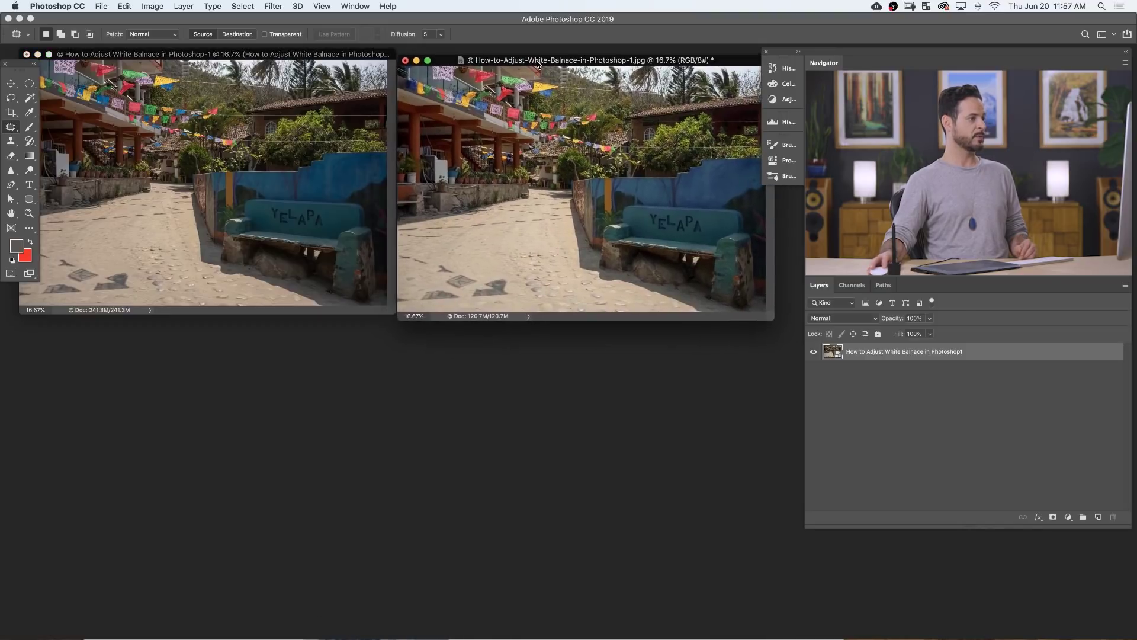